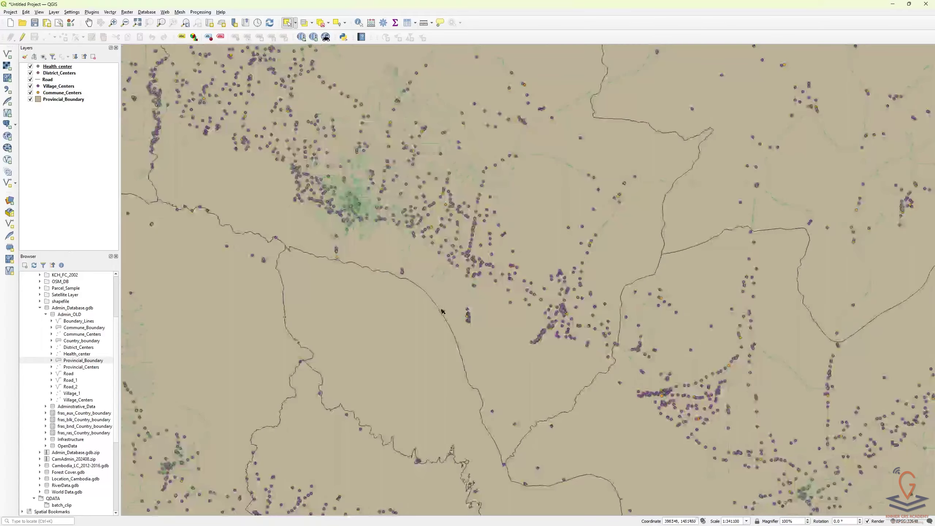
Select the province in the north-west interior of the map and move the Provincial_Boundary layer above all other layers
{"action": "scroll", "coordinate": [442, 311], "scroll_direction": "down", "scroll_amount": 1}
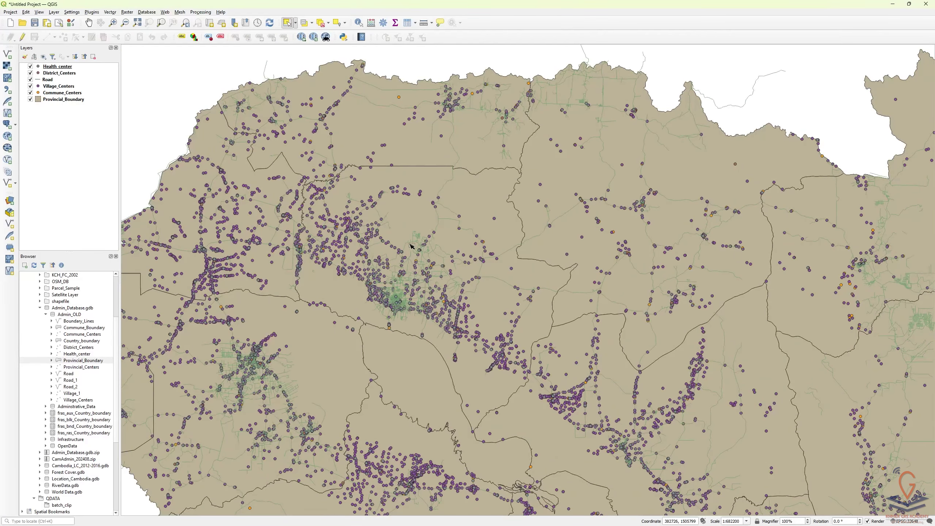
{"action": "left_click", "coordinate": [331, 301]}
{"action": "left_click_drag", "start_coordinate": [69, 99], "coordinate": [62, 67]}
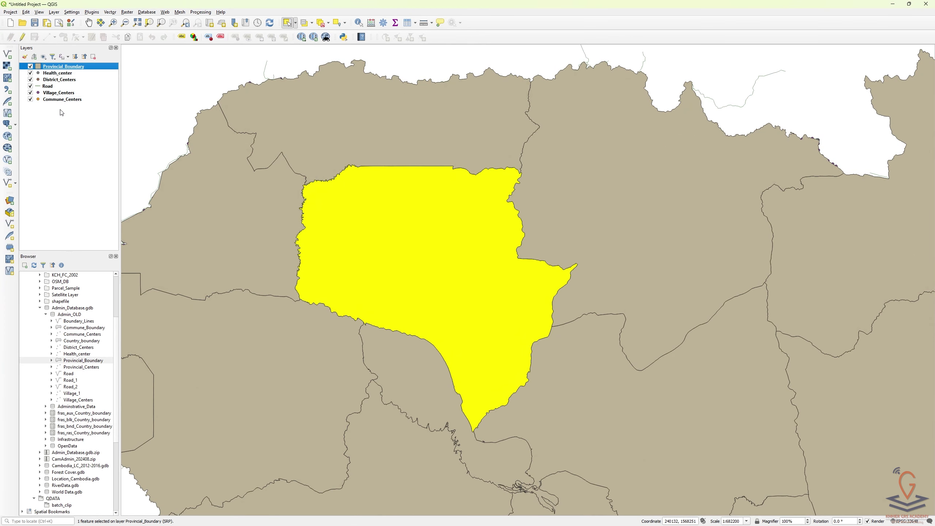
Export only the selected province polygon as the shapefile sr.shp in the batch_clip folder and dismiss the export notice
{"action": "right_click", "coordinate": [65, 68]}
{"action": "mouse_move", "coordinate": [115, 219]}
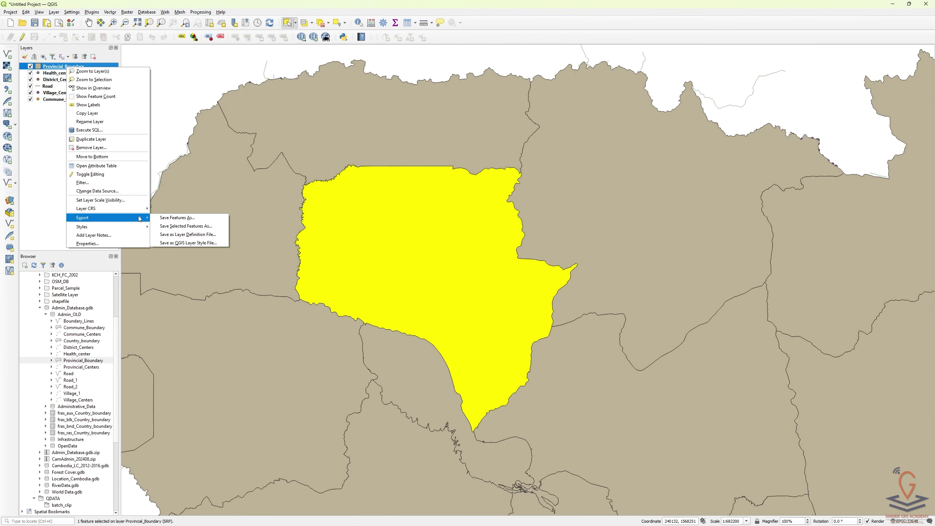
{"action": "left_click", "coordinate": [187, 226]}
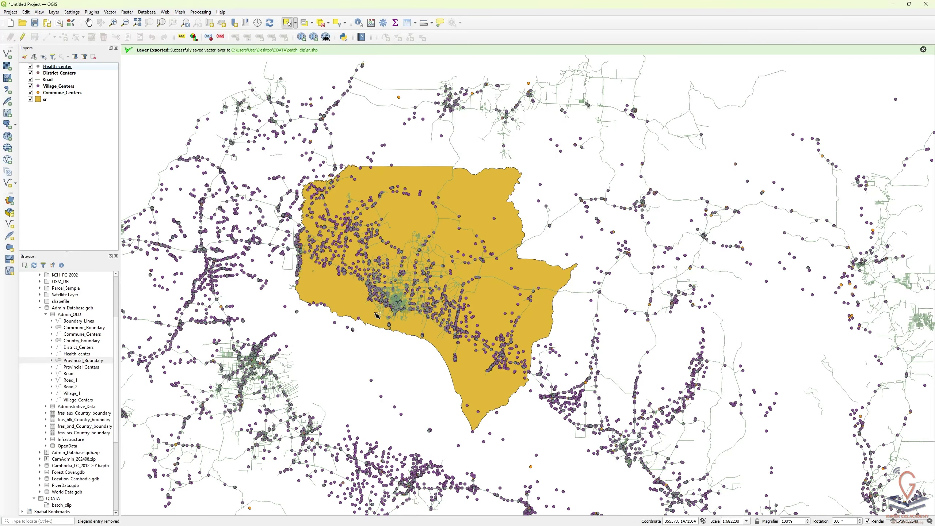
{"action": "scroll", "coordinate": [379, 305], "scroll_direction": "up", "scroll_amount": 1}
{"action": "scroll", "coordinate": [389, 287], "scroll_direction": "down", "scroll_amount": 1}
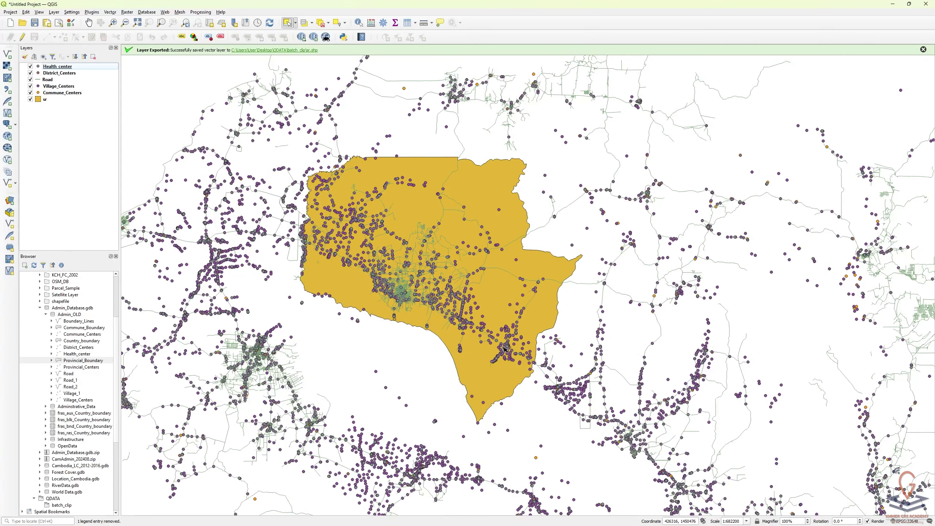
{"action": "left_click", "coordinate": [923, 51]}
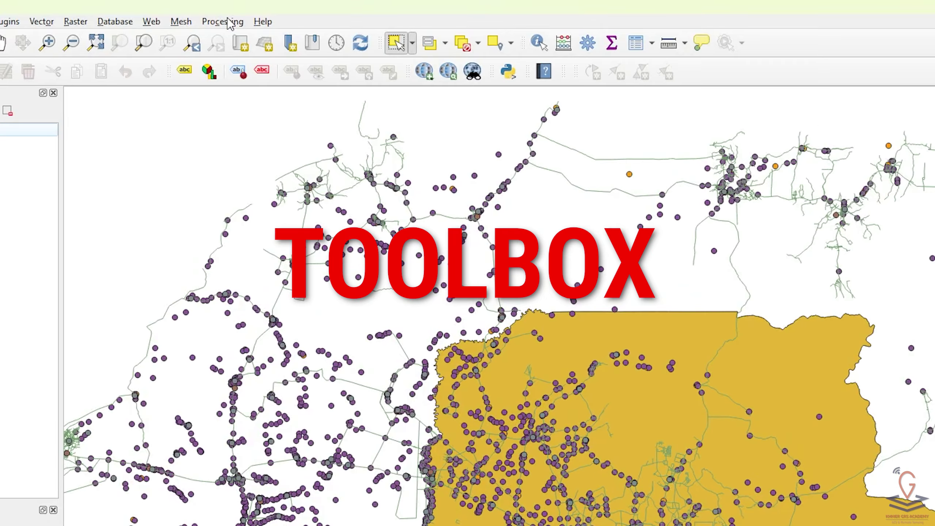
Find the Vector overlay Clip algorithm in the Processing Toolbox by searching "clip" and open it as a batch process
{"action": "left_click", "coordinate": [200, 12]}
{"action": "left_click", "coordinate": [238, 33]}
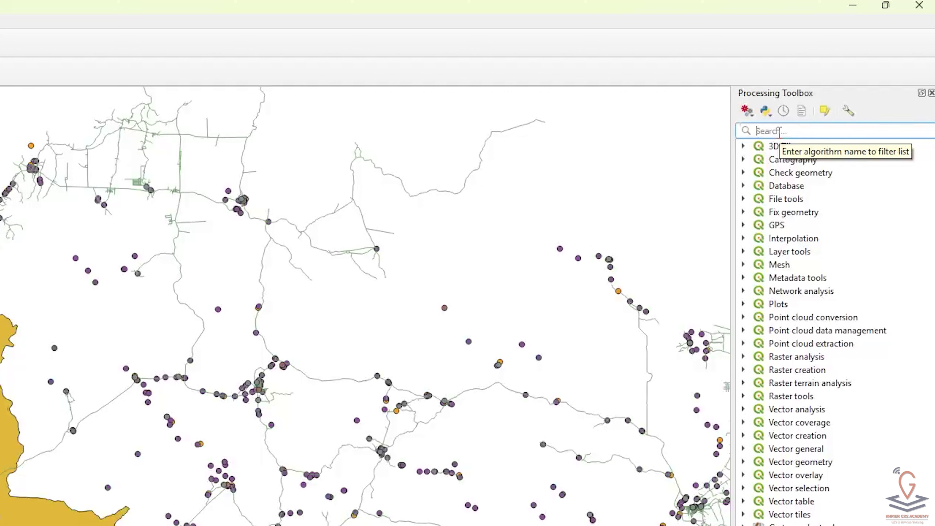
{"action": "type", "text": "clip"}
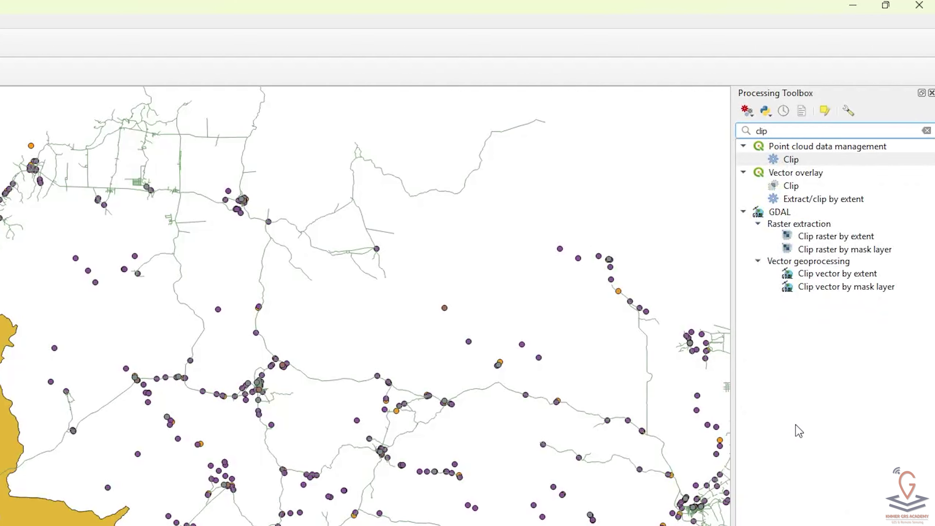
{"action": "key", "text": "Down"}
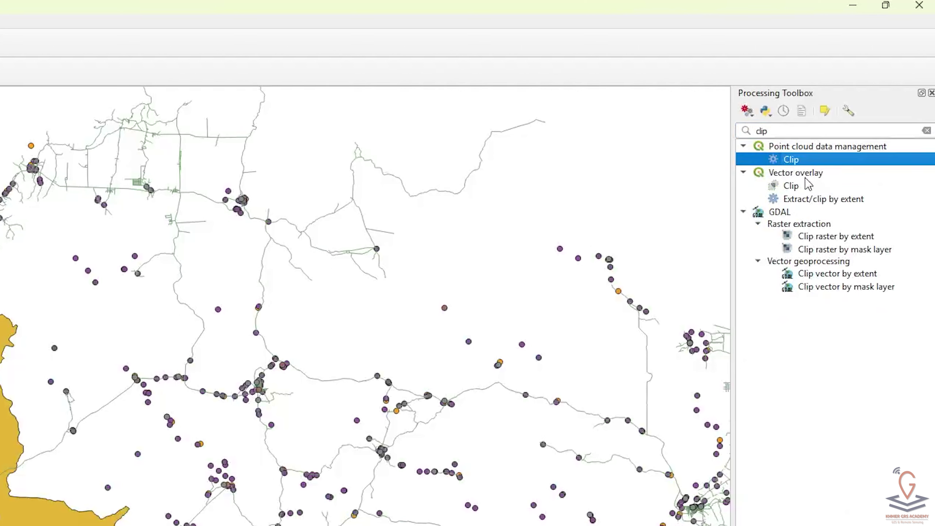
{"action": "left_click", "coordinate": [795, 187]}
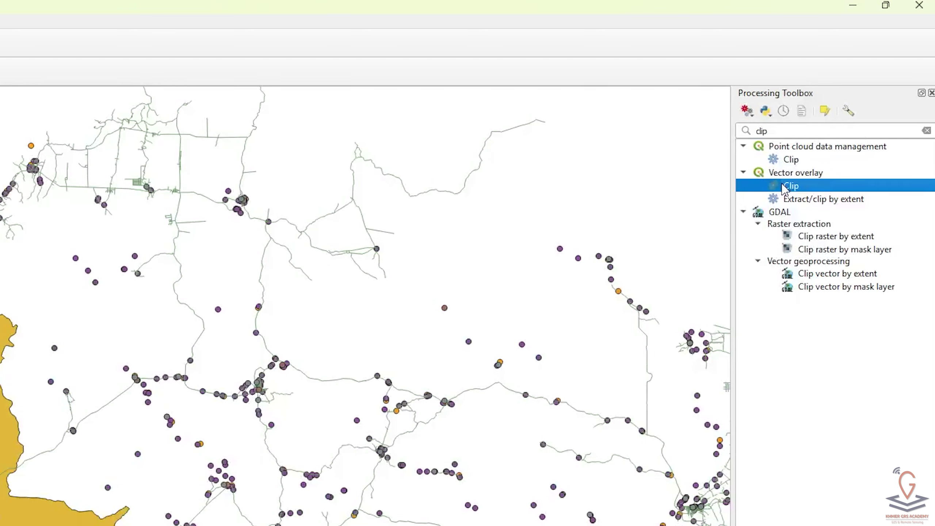
{"action": "double_click", "coordinate": [791, 185]}
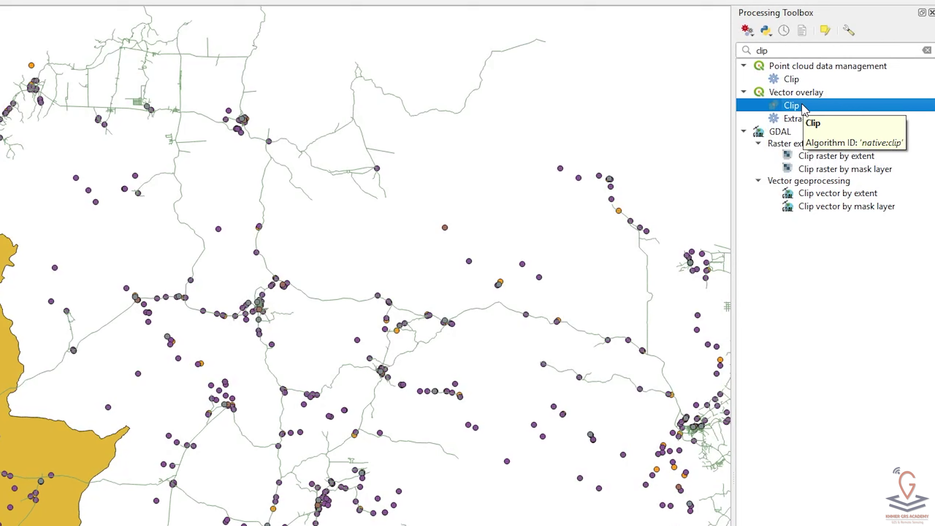
{"action": "right_click", "coordinate": [802, 106]}
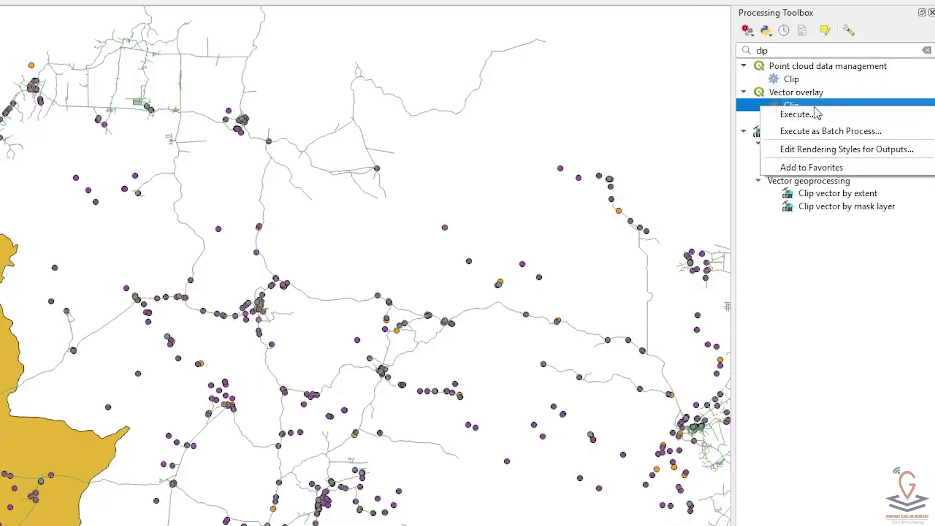
{"action": "left_click", "coordinate": [835, 131]}
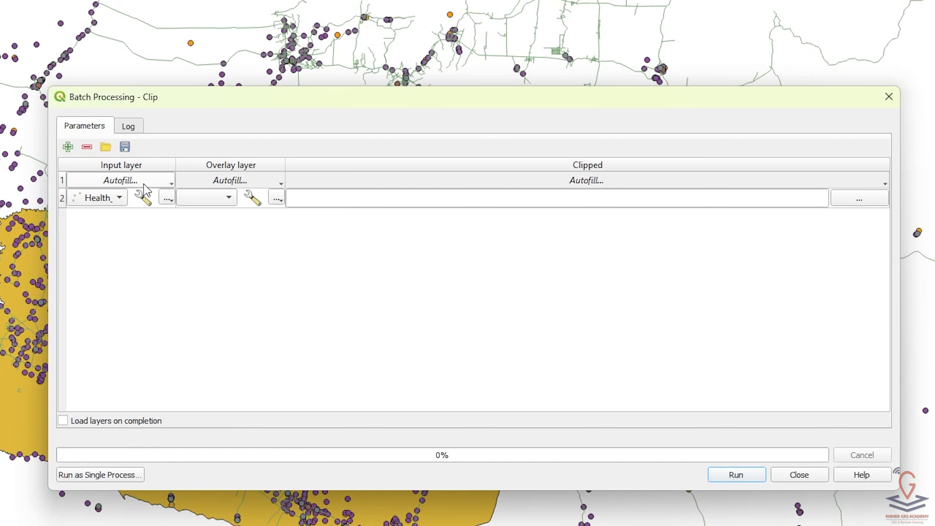
Add the open layers Commune_Centers, District_Centers, Health_center, Road and Village_Centers as batch inputs, leaving out sr
{"action": "left_click", "coordinate": [170, 183]}
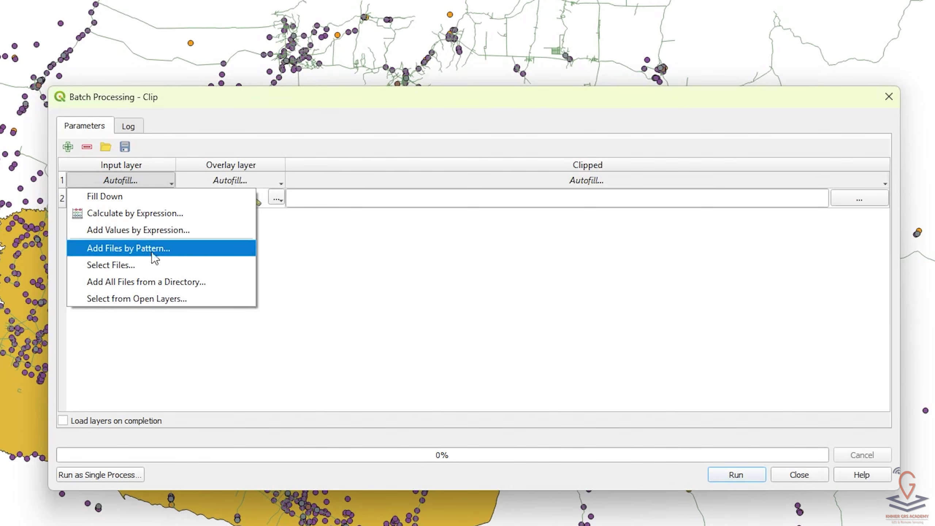
{"action": "left_click", "coordinate": [168, 299]}
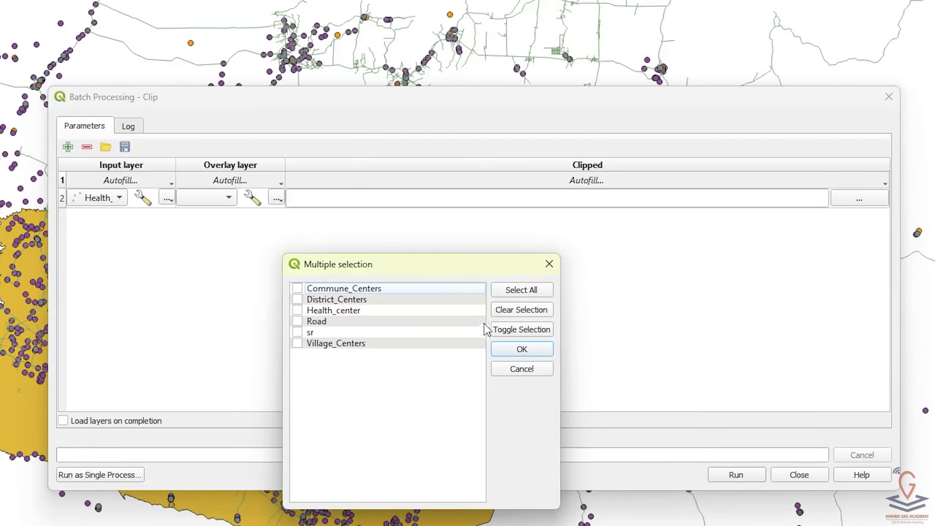
{"action": "left_click", "coordinate": [515, 290]}
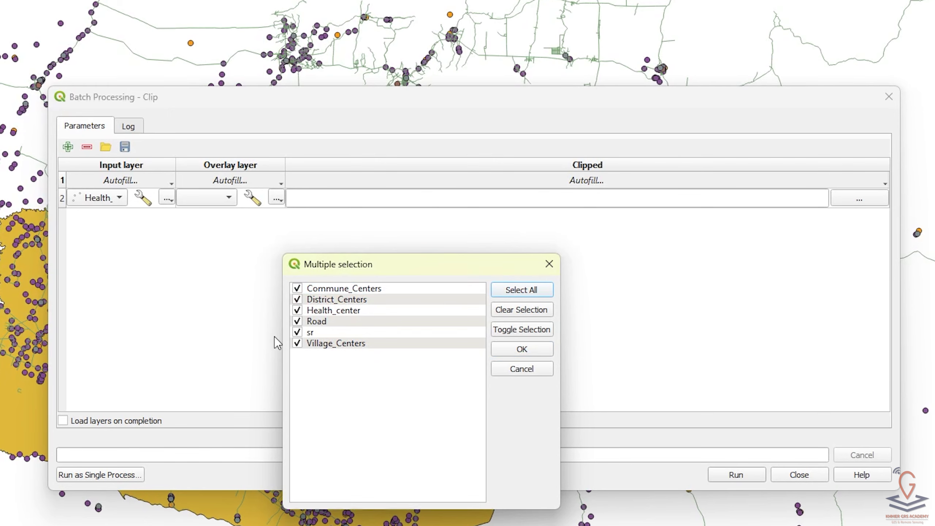
{"action": "left_click", "coordinate": [297, 332]}
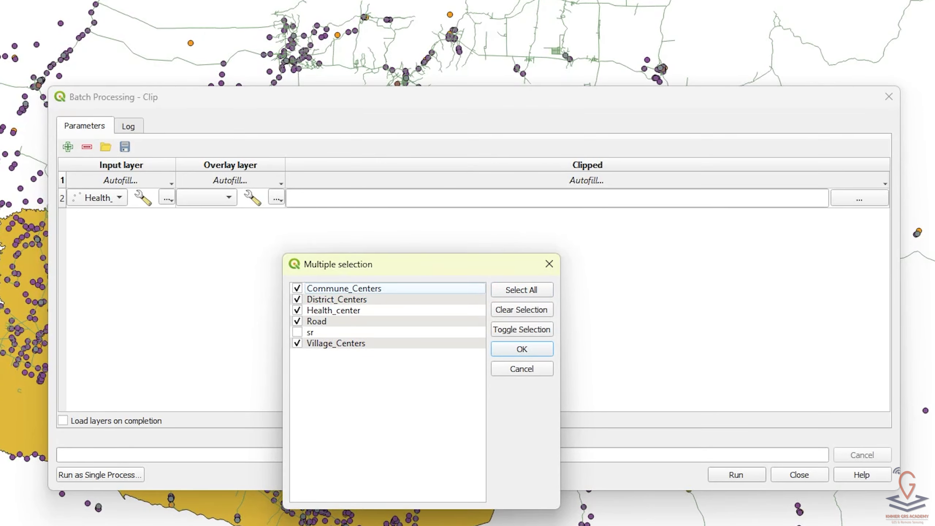
{"action": "left_click", "coordinate": [549, 350]}
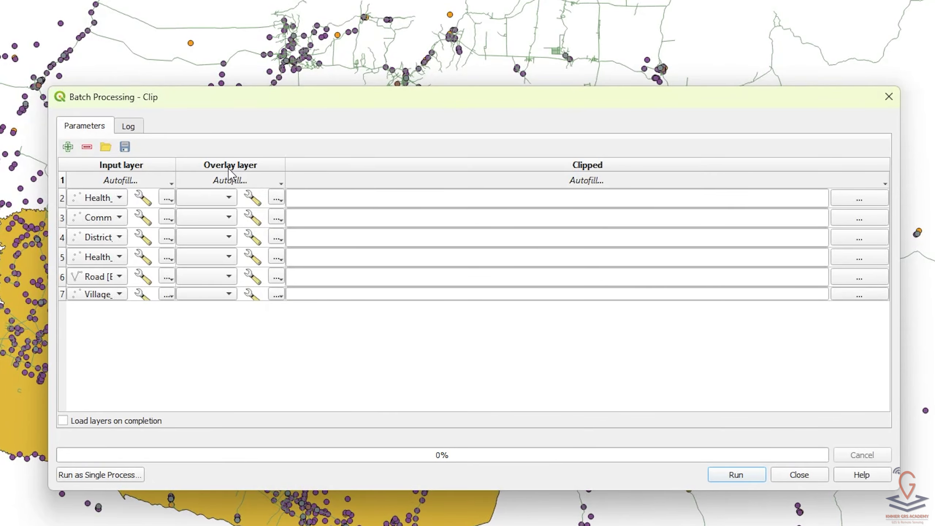
Set the overlay layer to the open layer sr and fill it down to every batch row
{"action": "left_click_drag", "start_coordinate": [249, 105], "coordinate": [602, 39]}
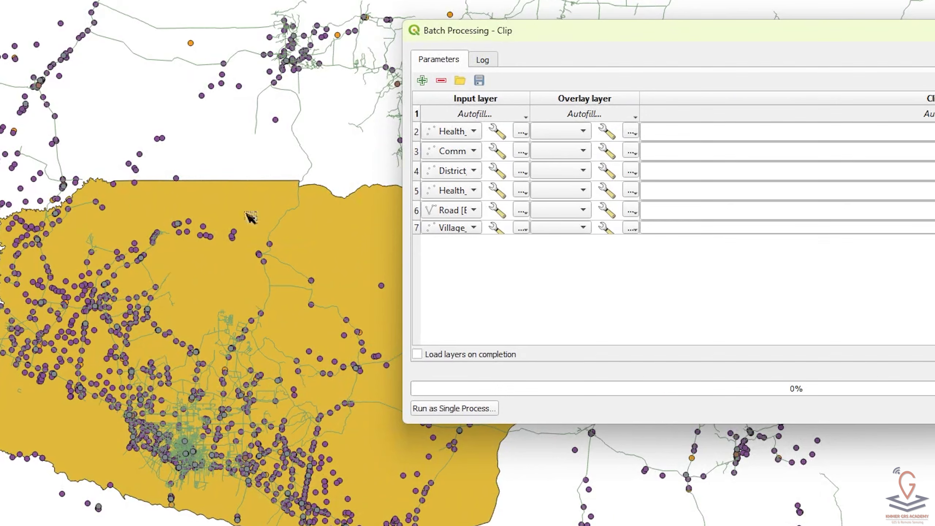
{"action": "left_click", "coordinate": [598, 112]}
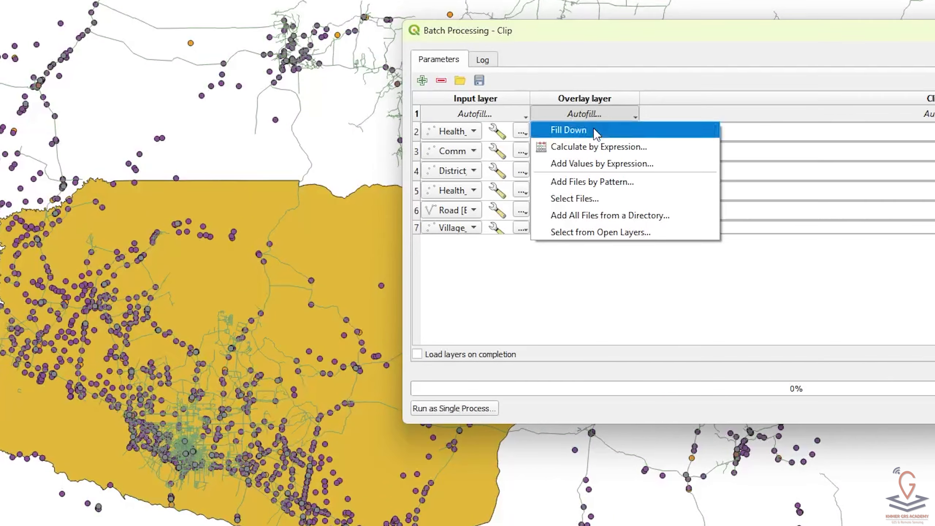
{"action": "left_click", "coordinate": [615, 229]}
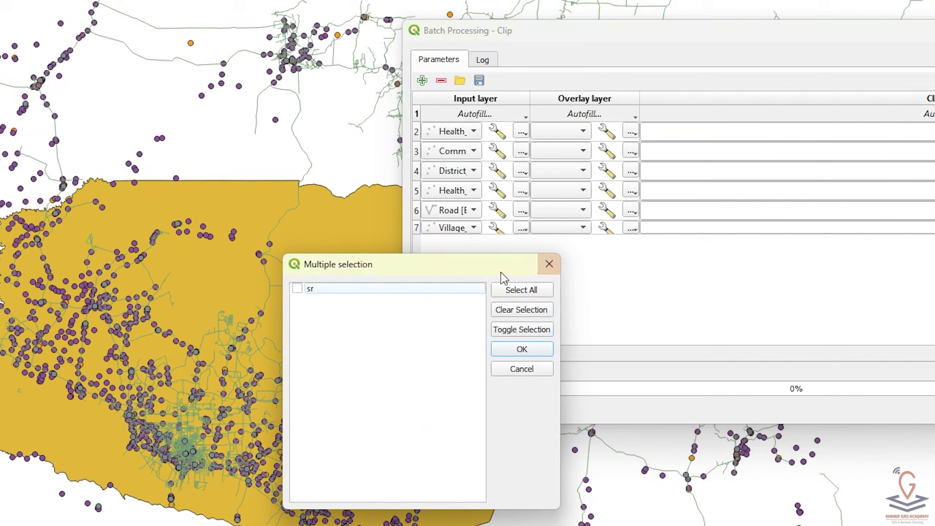
{"action": "left_click", "coordinate": [298, 289]}
{"action": "left_click", "coordinate": [520, 351]}
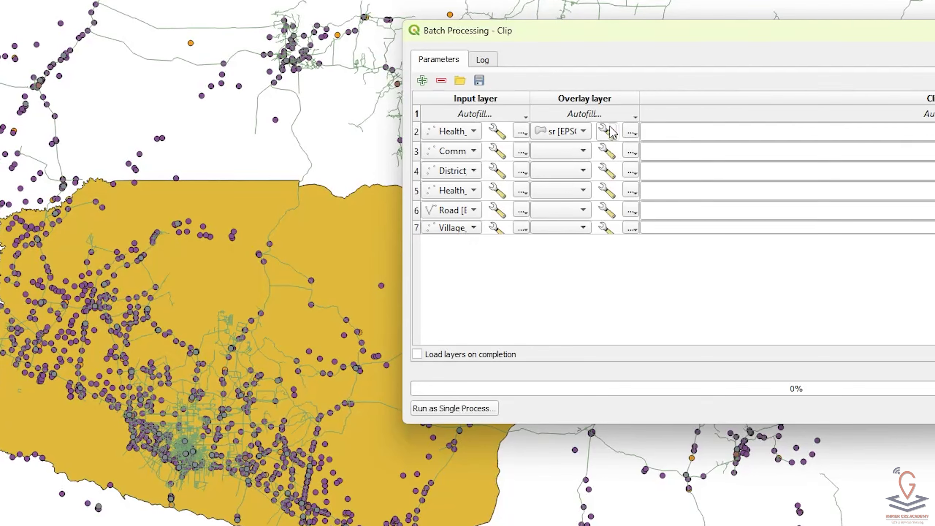
{"action": "left_click", "coordinate": [638, 117]}
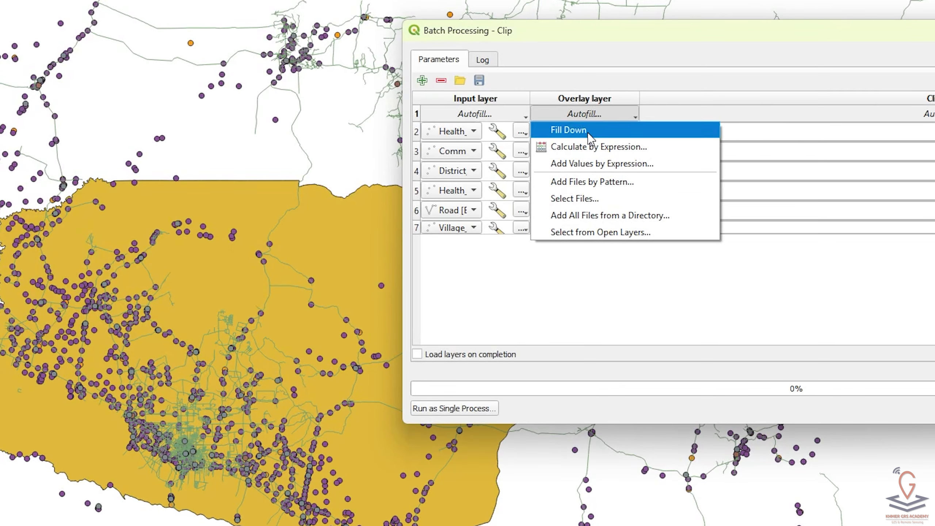
{"action": "left_click", "coordinate": [556, 130]}
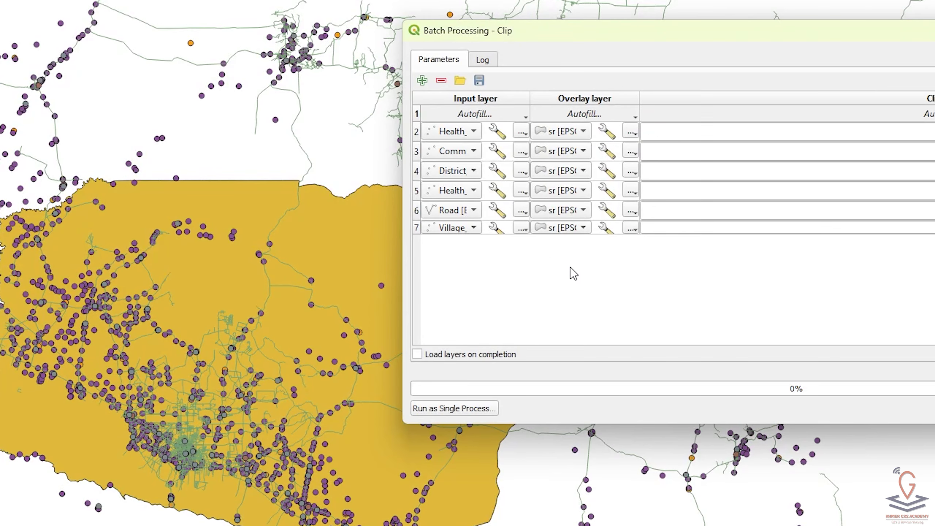
Set the clipped output to SHP format in the batch_clip folder with the file name clip_
{"action": "left_click_drag", "start_coordinate": [863, 37], "coordinate": [537, 65]}
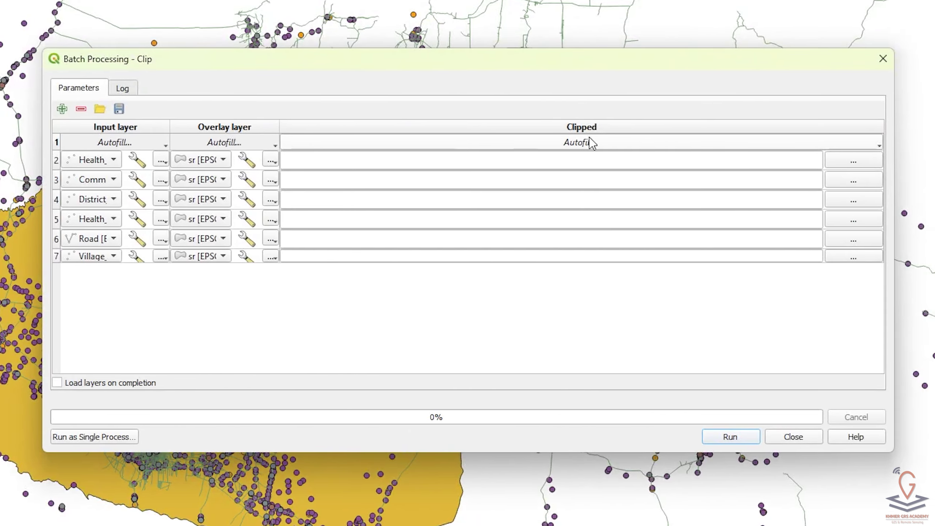
{"action": "left_click", "coordinate": [862, 161]}
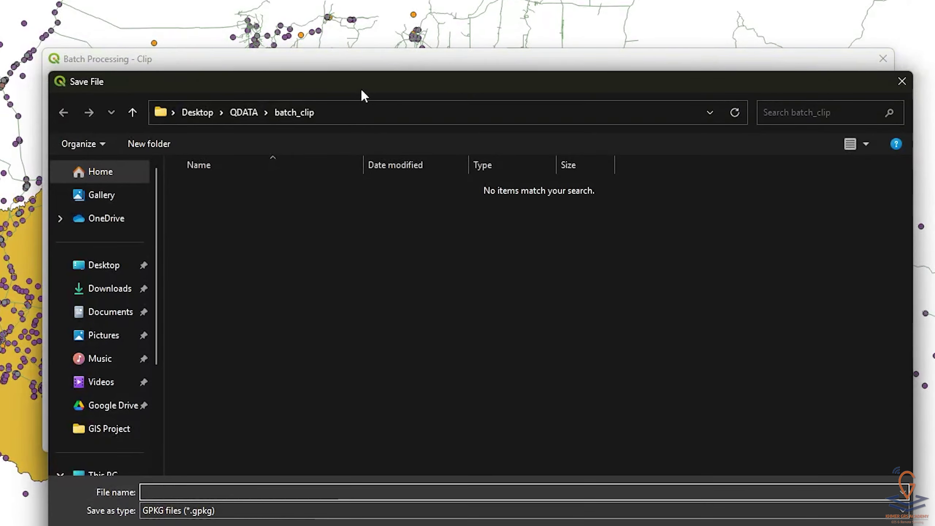
{"action": "left_click_drag", "start_coordinate": [320, 90], "coordinate": [167, 65]}
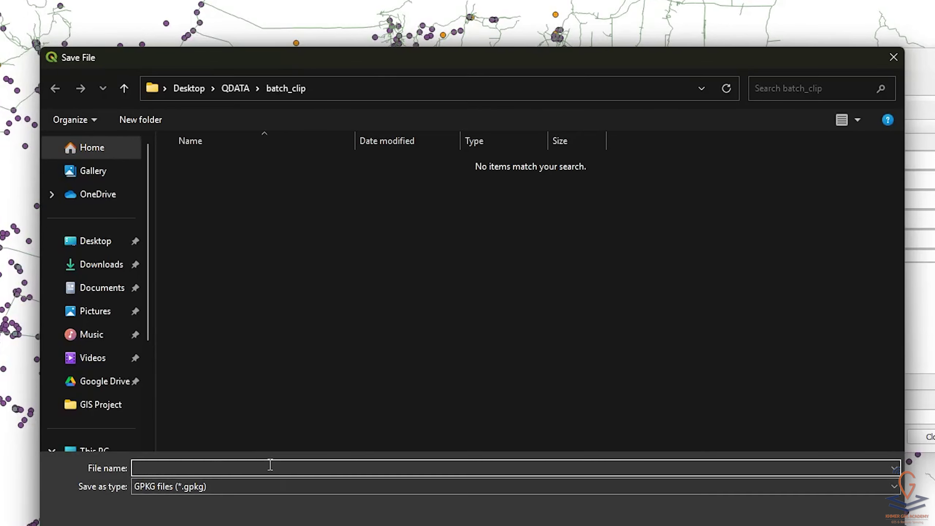
{"action": "type", "text": "clip_"}
{"action": "left_click", "coordinate": [182, 487]}
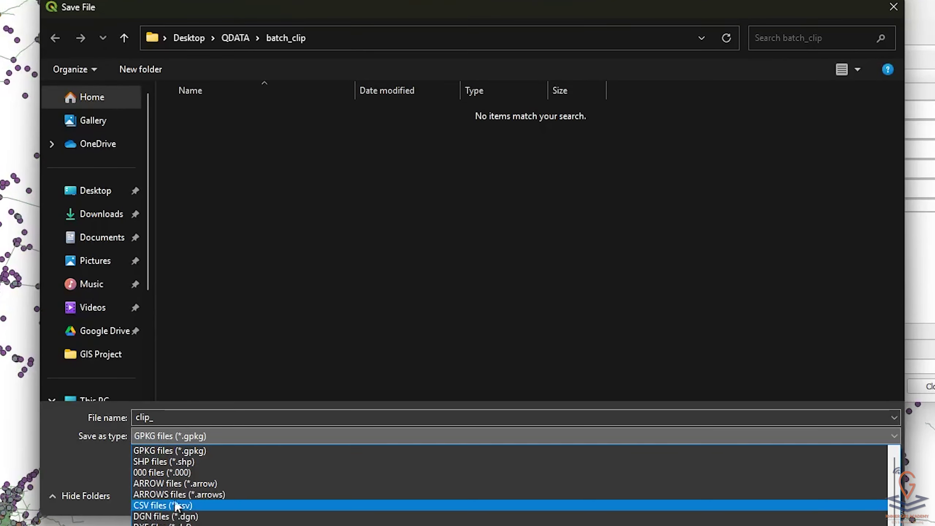
{"action": "left_click", "coordinate": [171, 462]}
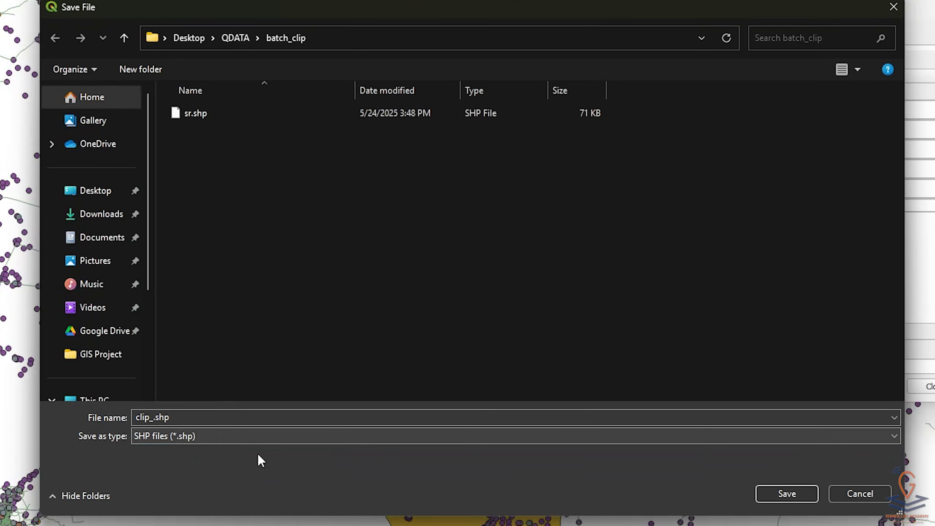
{"action": "left_click", "coordinate": [785, 495]}
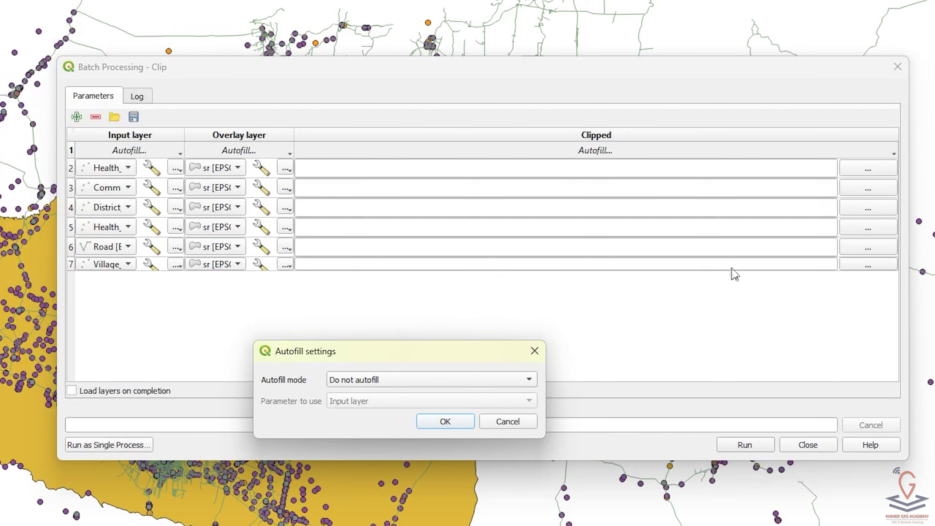
Autofill the output names with the Input layer parameter values, then run the batch clip and close its dialog
{"action": "left_click", "coordinate": [347, 381]}
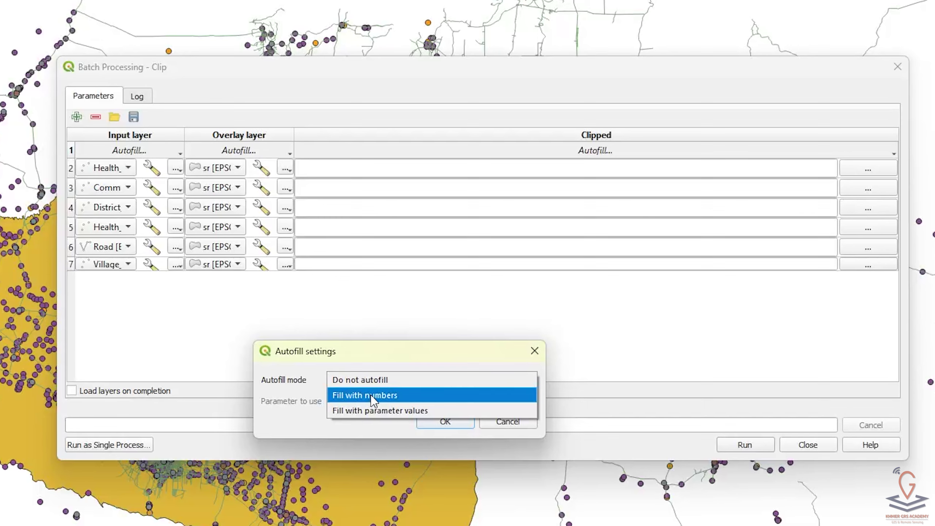
{"action": "left_click", "coordinate": [404, 411]}
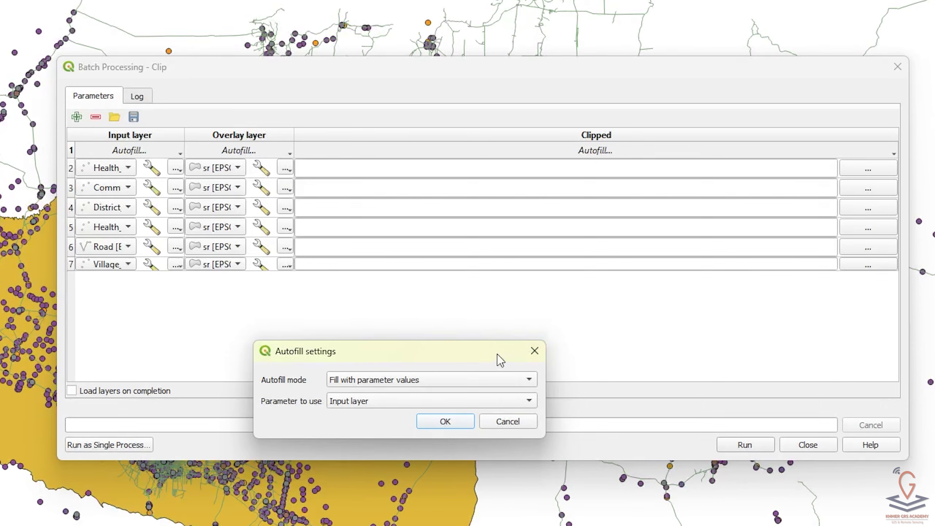
{"action": "left_click", "coordinate": [444, 422]}
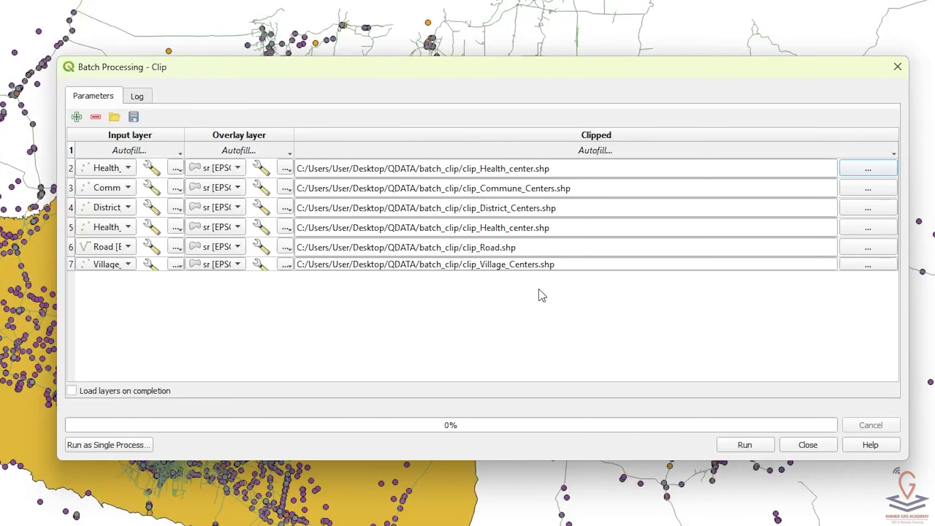
{"action": "left_click", "coordinate": [744, 444]}
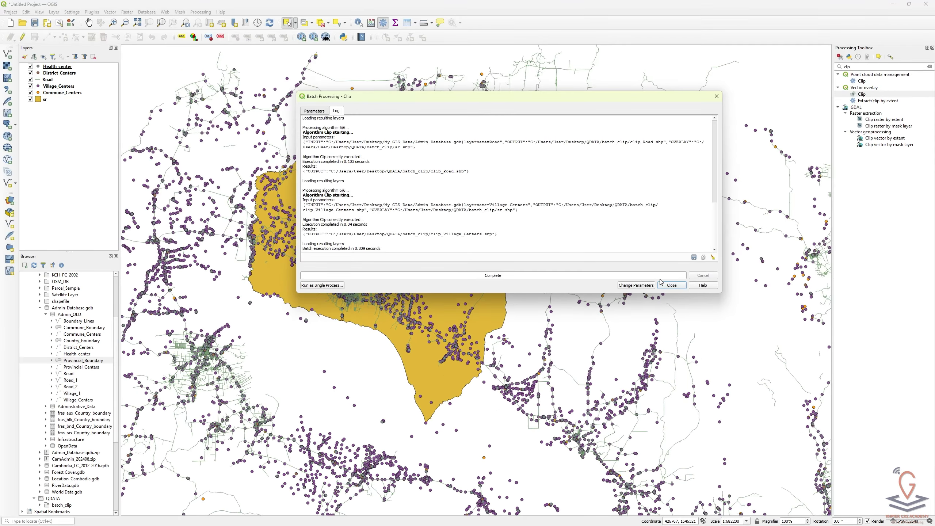
{"action": "left_click", "coordinate": [670, 285]}
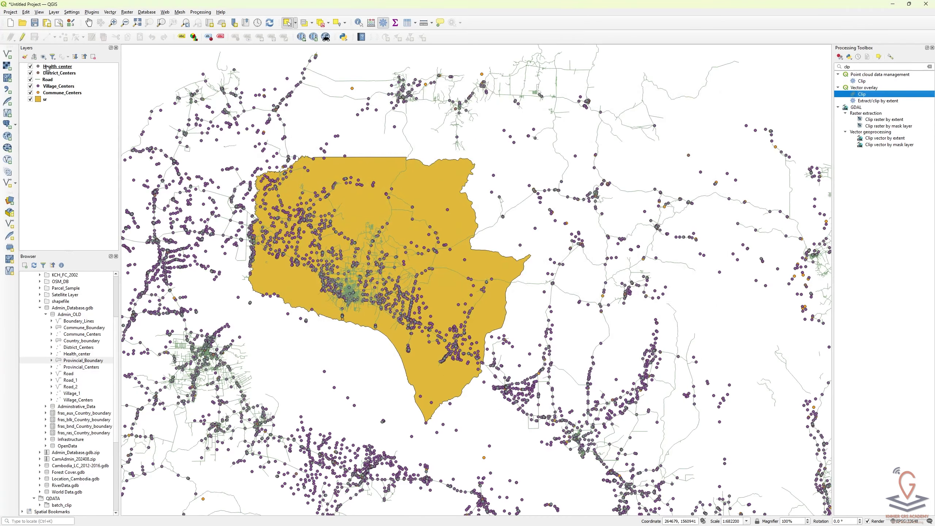
Remove all six layers, including sr, from the project and accept the removal
{"action": "left_click", "coordinate": [47, 69]}
{"action": "key", "text": "ctrl+a"}
{"action": "left_click", "coordinate": [92, 57]}
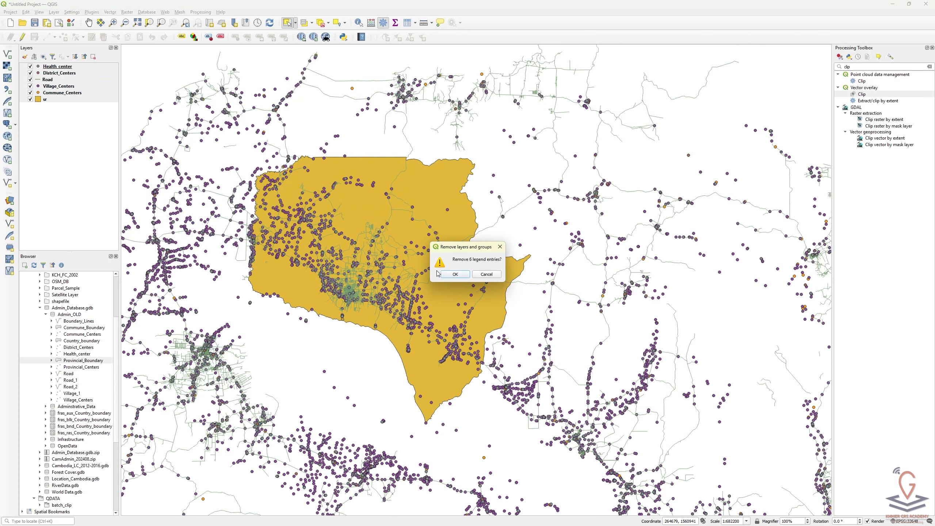
{"action": "left_click", "coordinate": [455, 275]}
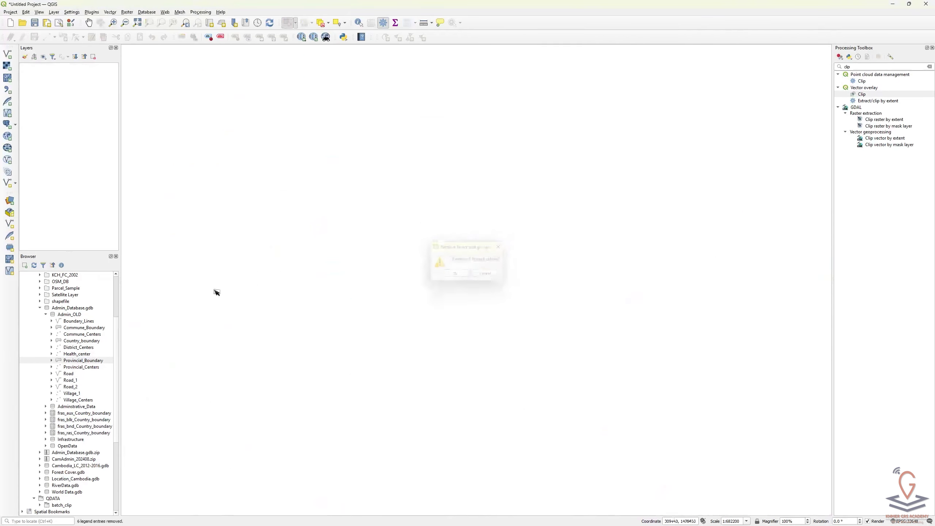
Add clip_Commune_Centers.shp, clip_District_Centers.shp, clip_Health_center.shp and sr.shp from QDATA's batch_clip folder to the map
{"action": "left_click", "coordinate": [40, 307]}
{"action": "double_click", "coordinate": [65, 313]}
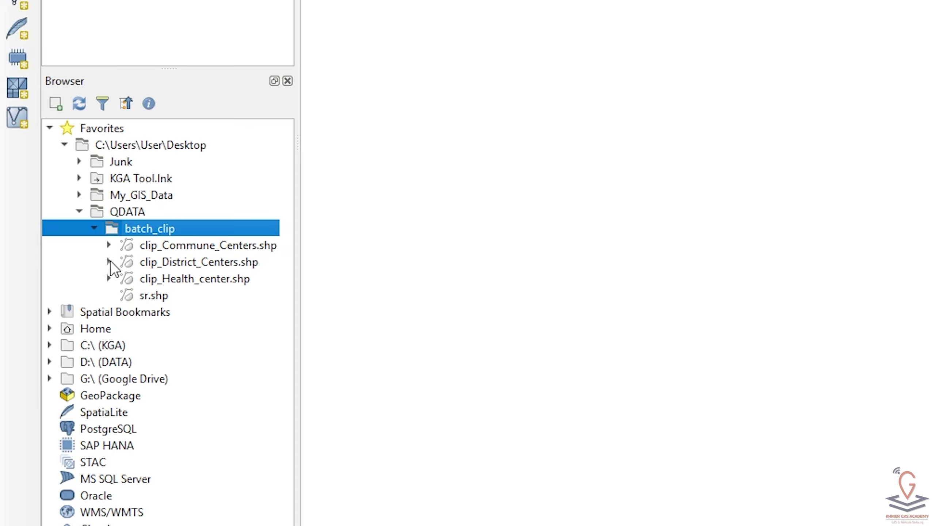
{"action": "left_click", "coordinate": [198, 251]}
{"action": "left_click", "coordinate": [193, 280]}
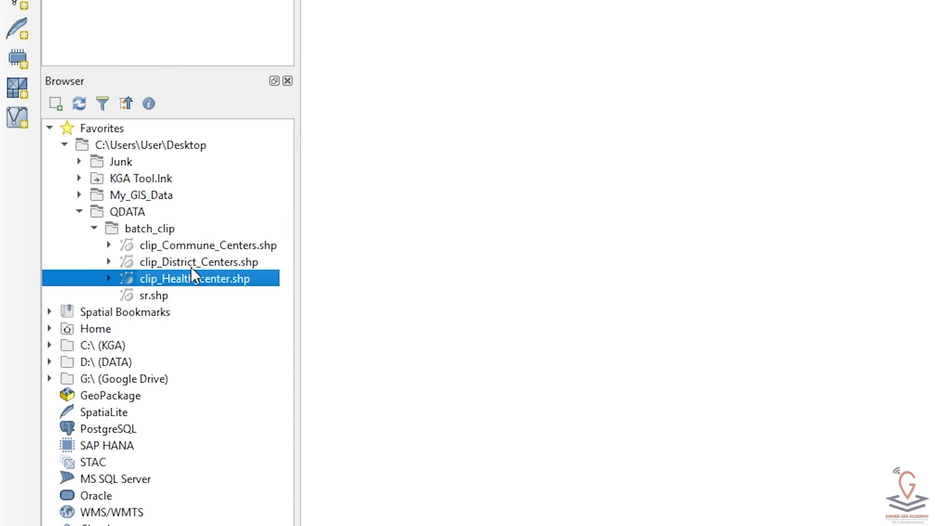
{"action": "left_click", "coordinate": [202, 239]}
{"action": "left_click", "coordinate": [192, 279], "text": "shift"}
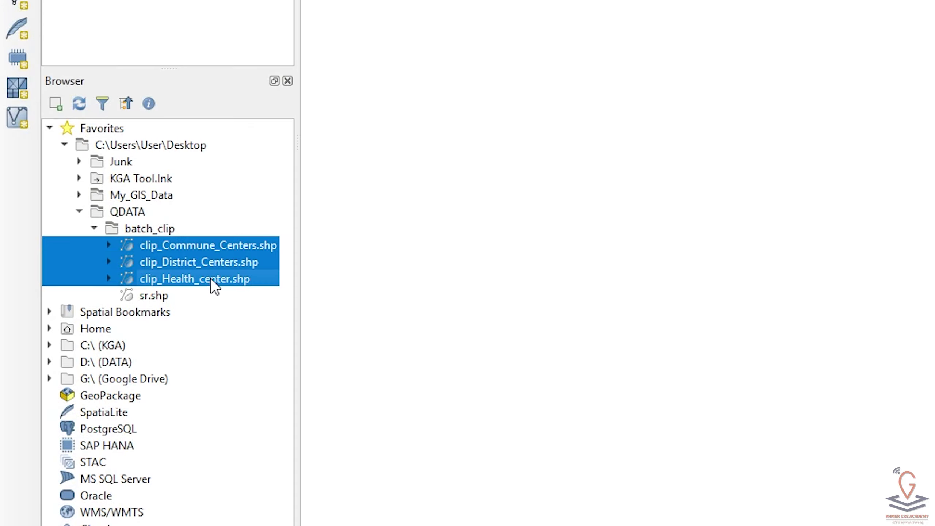
{"action": "left_click_drag", "start_coordinate": [211, 284], "coordinate": [547, 194]}
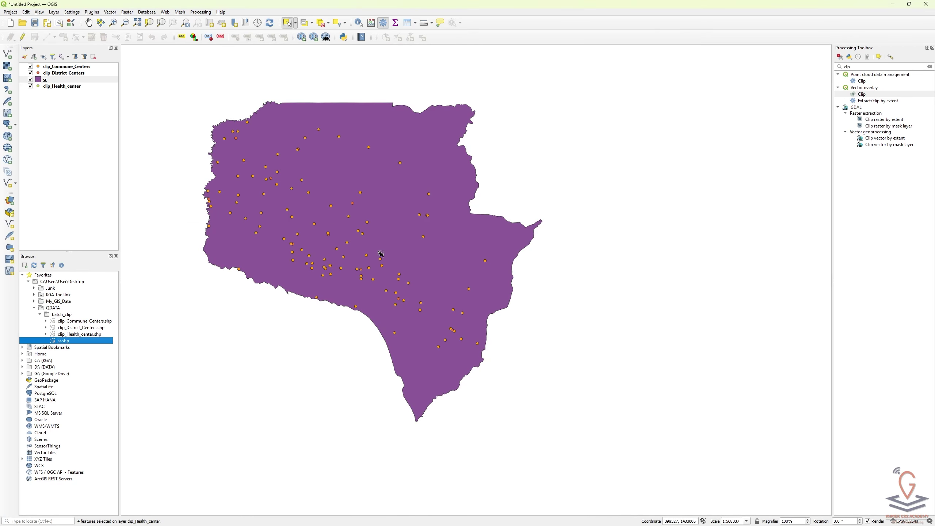
{"action": "left_click_drag", "start_coordinate": [438, 242], "coordinate": [477, 236]}
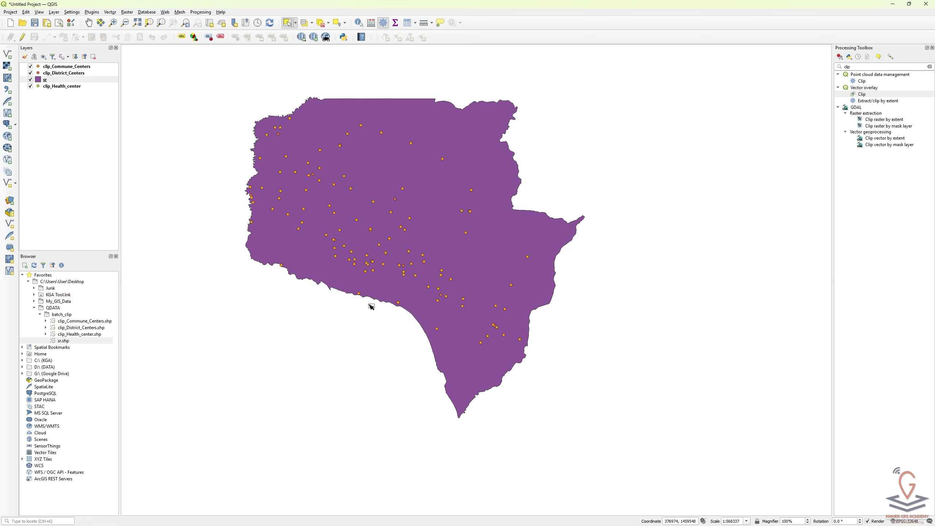
{"action": "scroll", "coordinate": [458, 309], "scroll_direction": "down", "scroll_amount": 1}
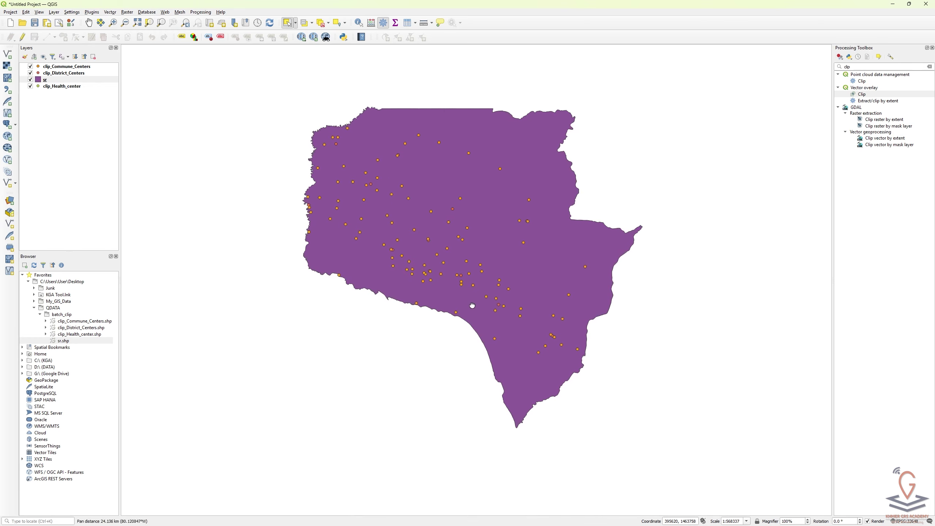